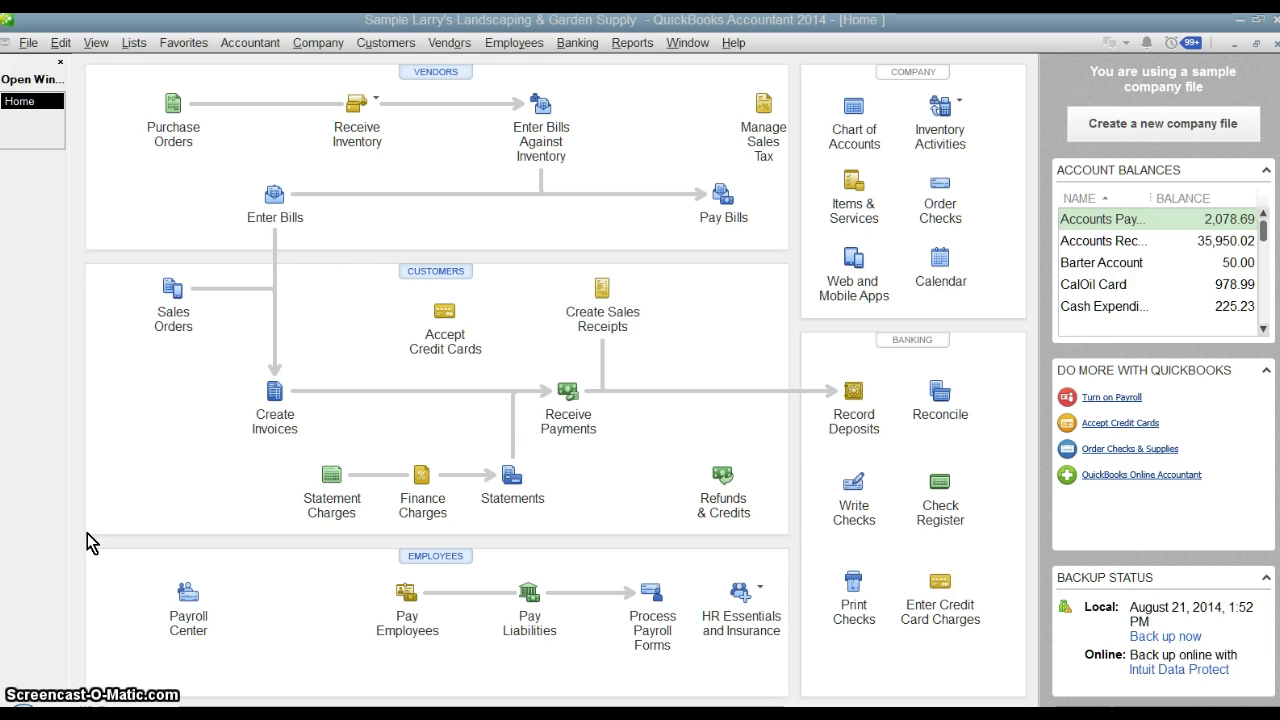
Step: Open the admin password change form from the Company menu, then cancel it without saving
left_click(316, 44)
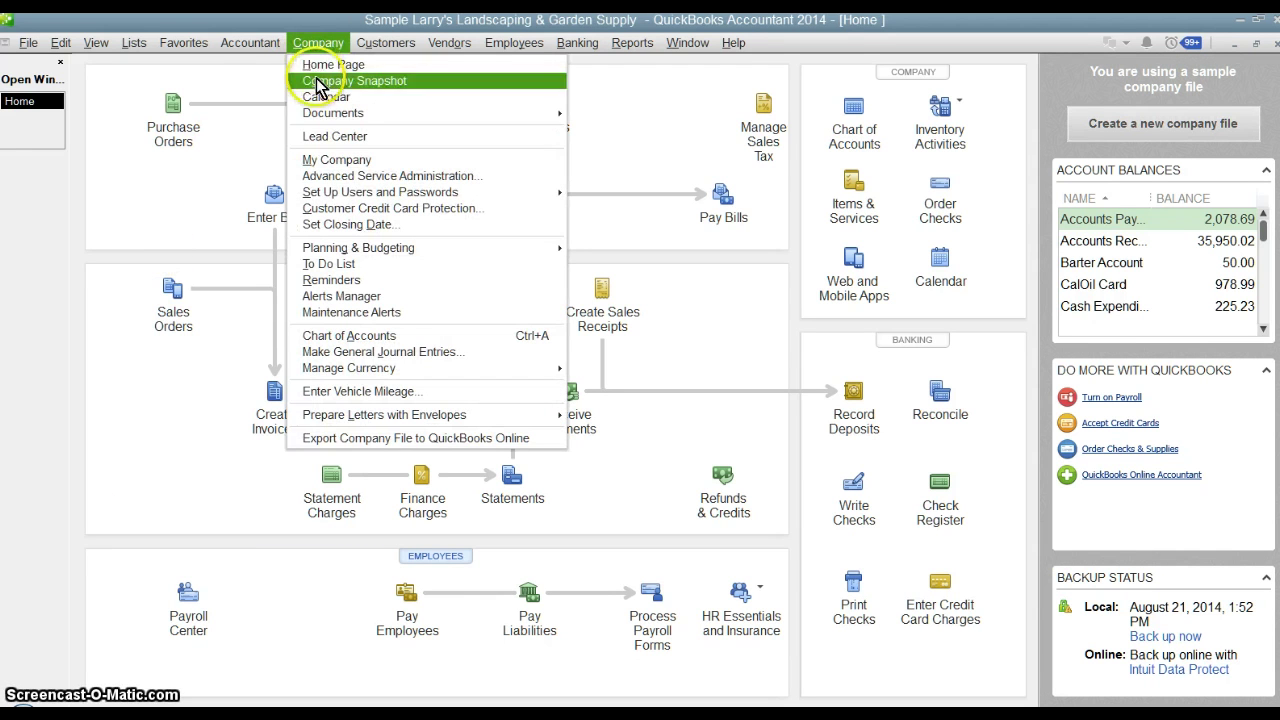
mouse_move(370, 192)
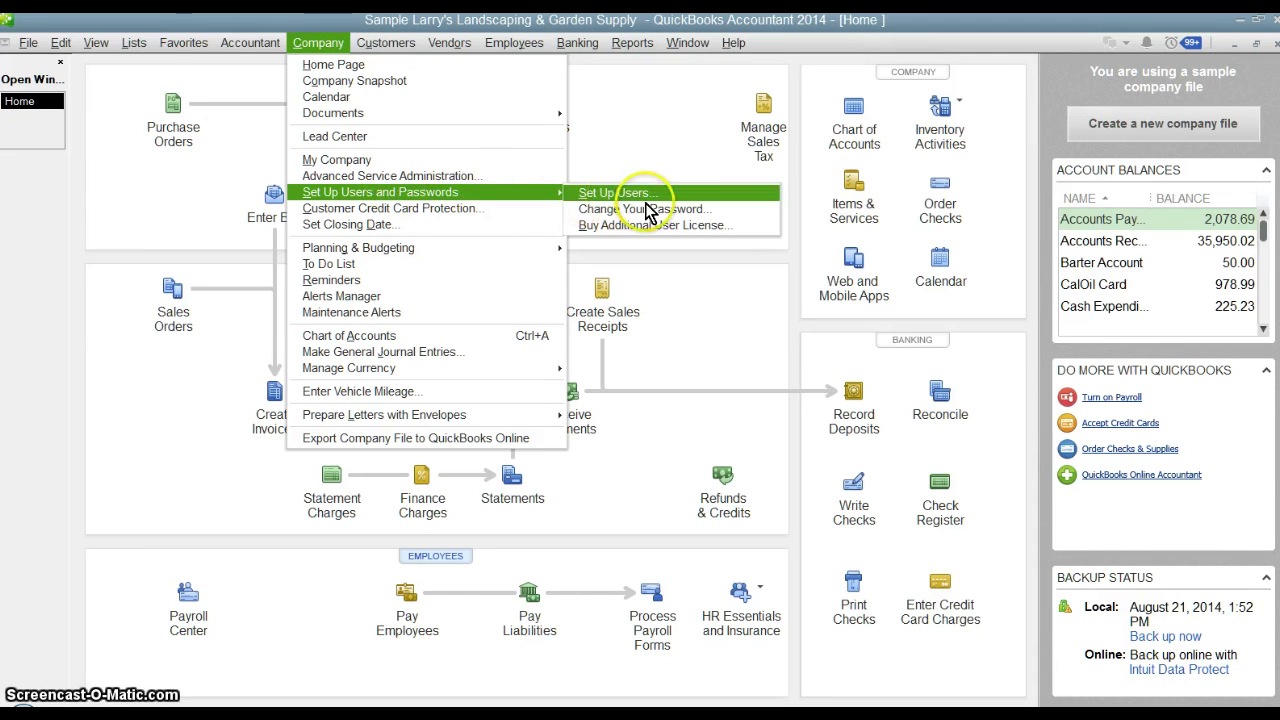
left_click(720, 209)
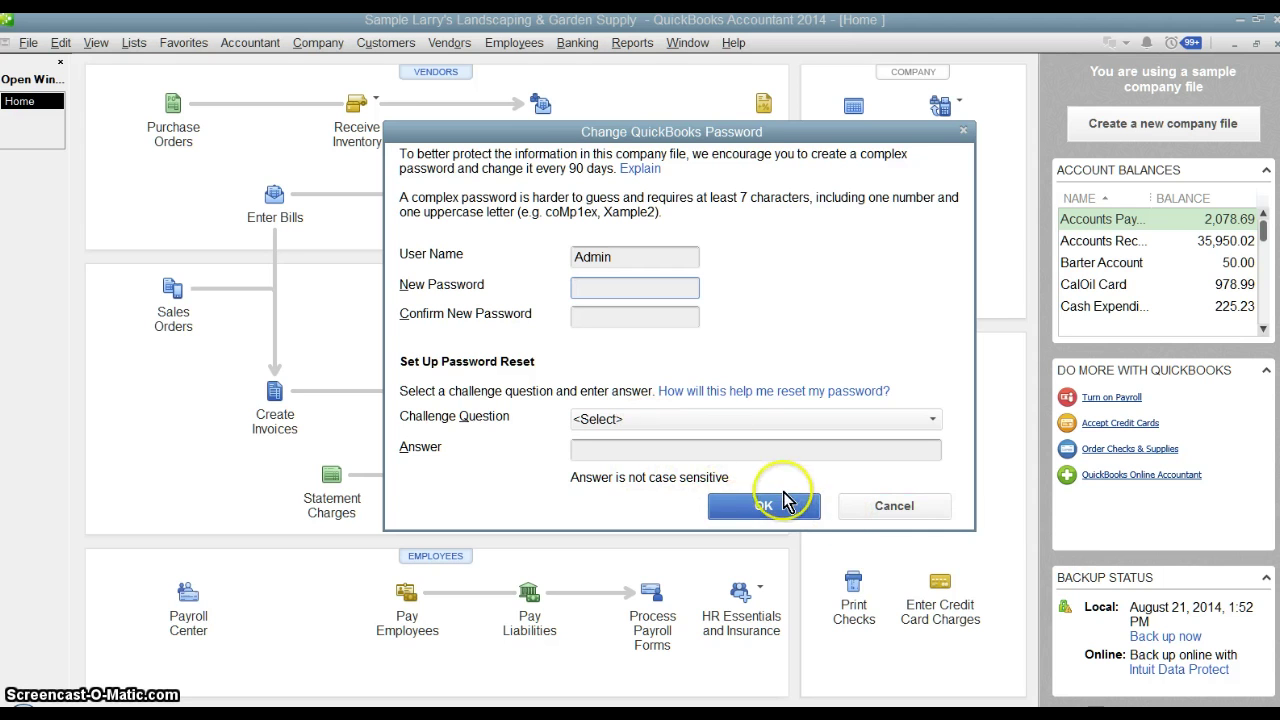
left_click(850, 508)
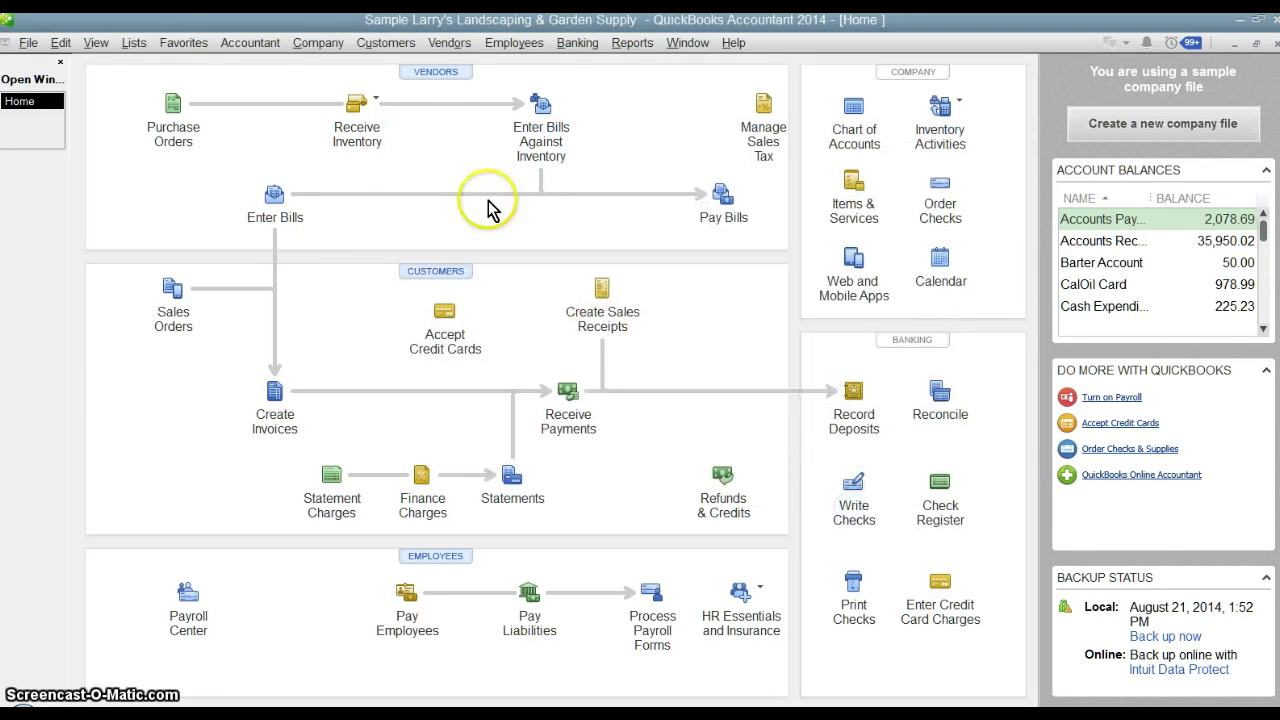
Step: Open the QuickBooks User List from the Company menu and begin adding a new user
left_click(318, 42)
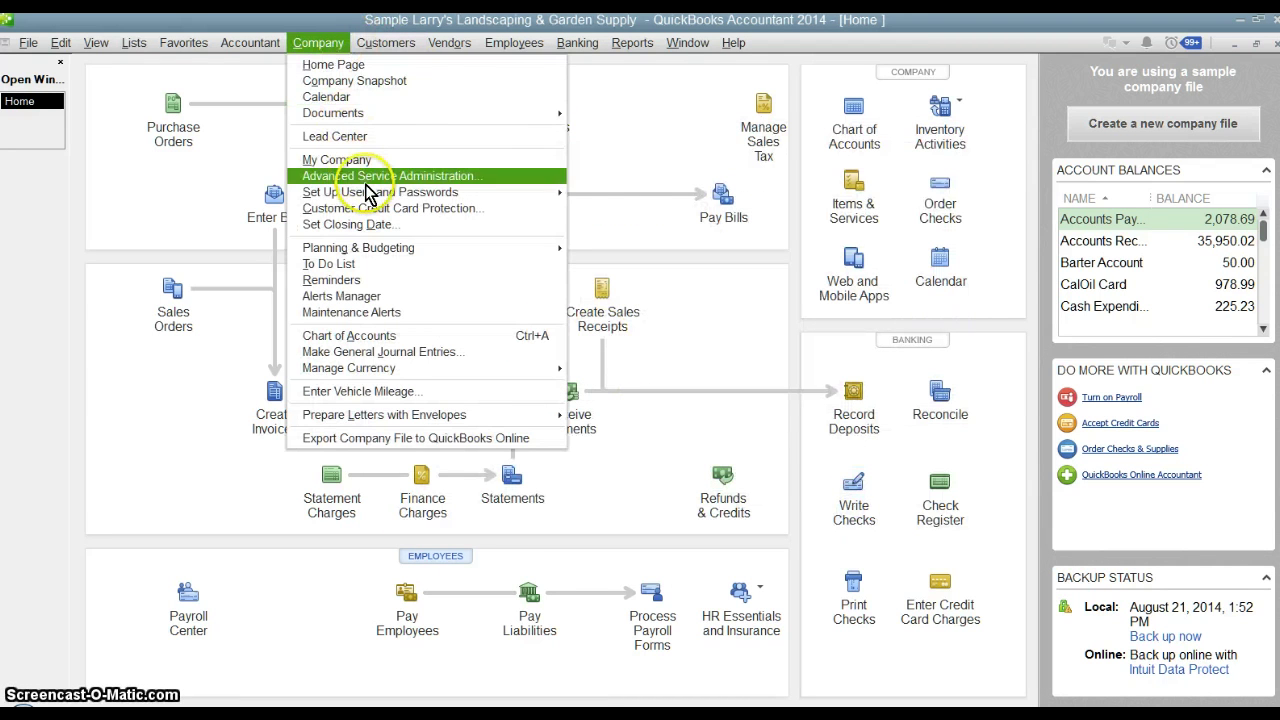
left_click(652, 194)
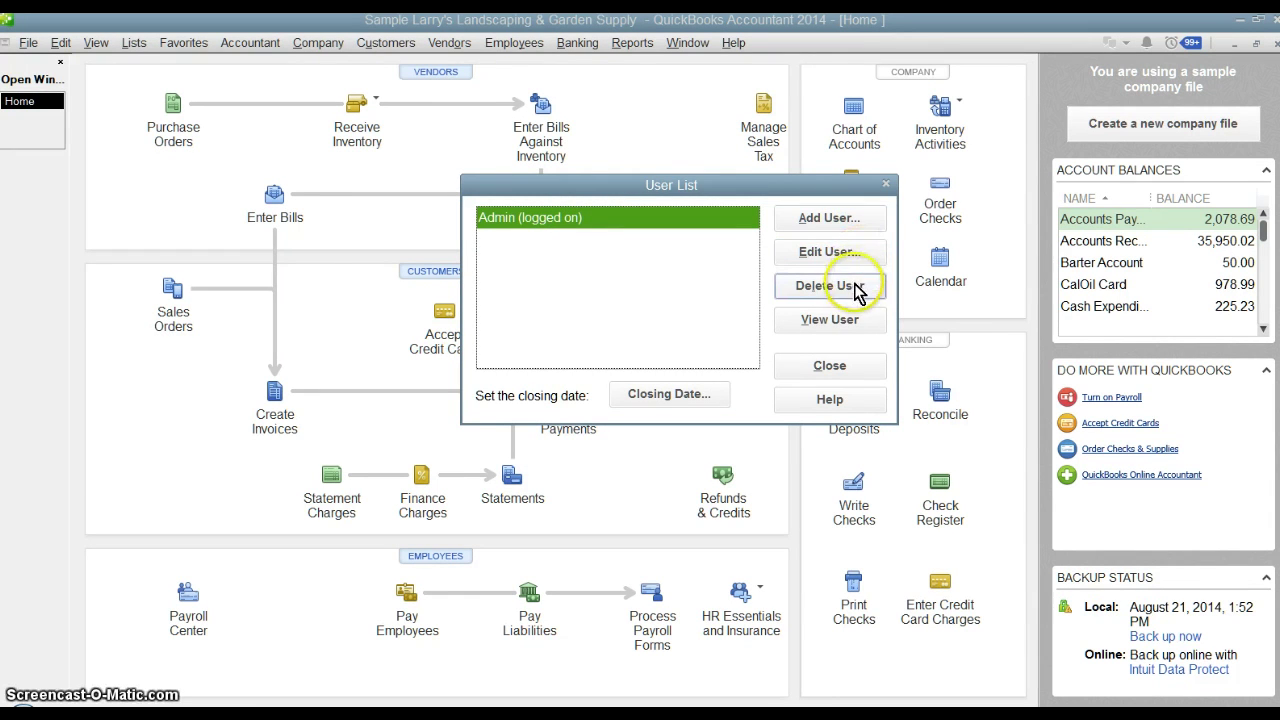
left_click(826, 220)
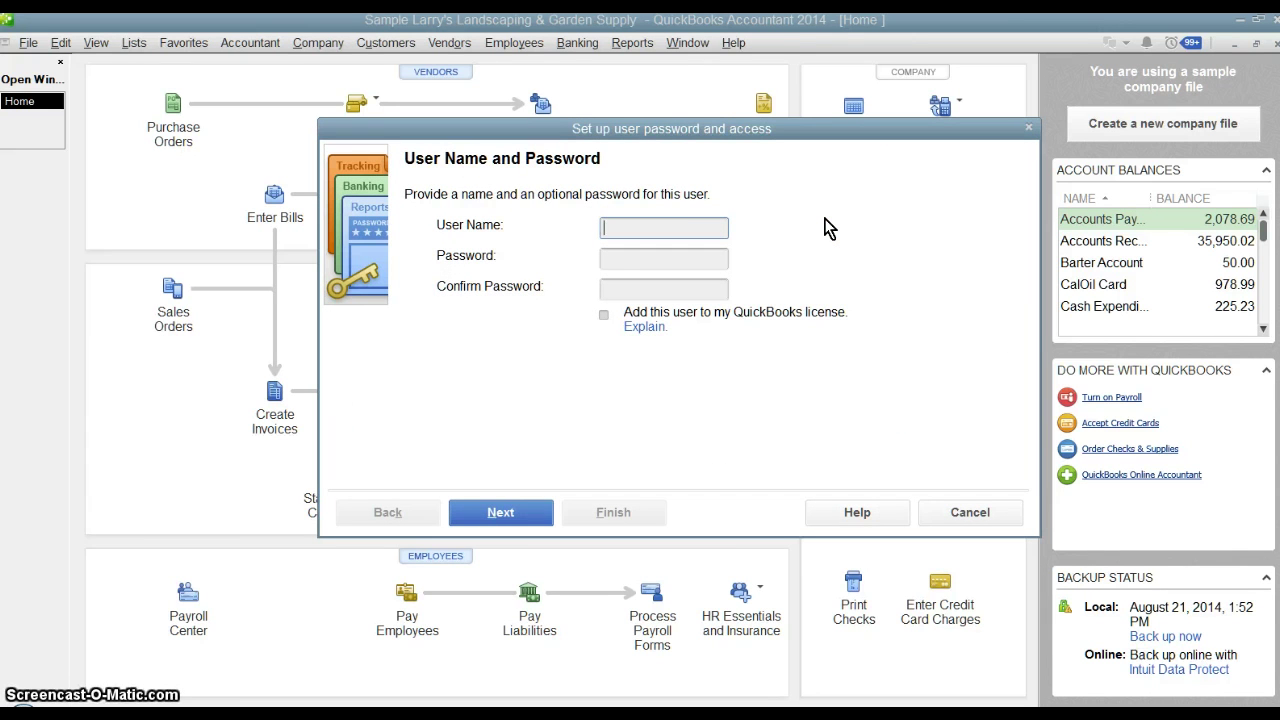
Step: Enter and confirm the new user's password, then continue to the access-rights page
key("Tab")
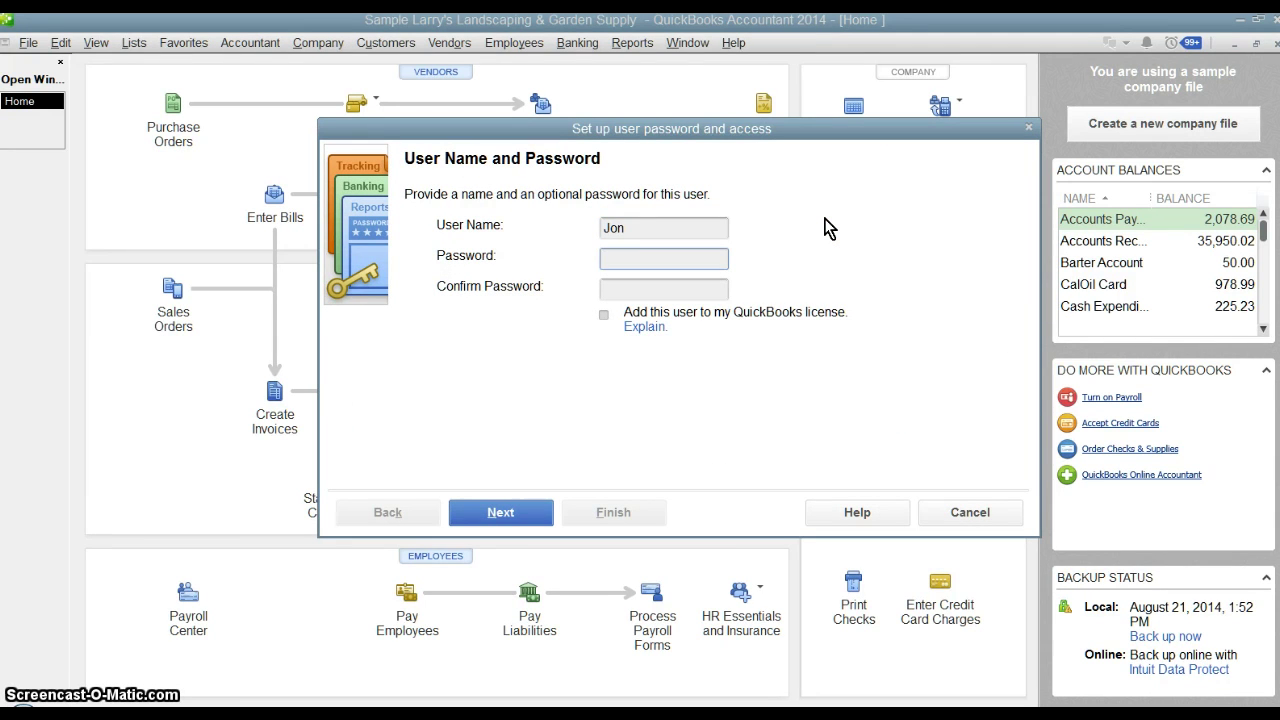
type("•••••••")
key("BackSpace")
key("BackSpace")
key("BackSpace")
key("BackSpace")
key("BackSpace")
key("BackSpace")
key("Tab")
type("••")
key("Tab")
left_click(712, 403)
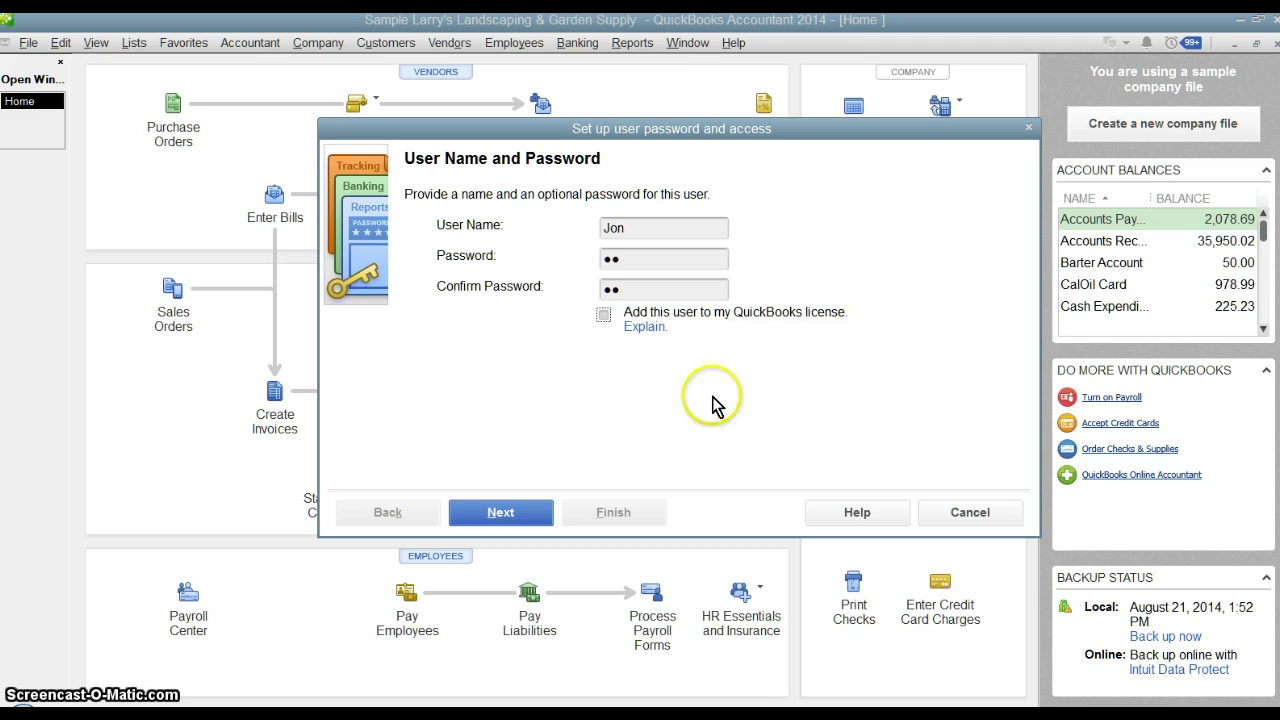
left_click(500, 510)
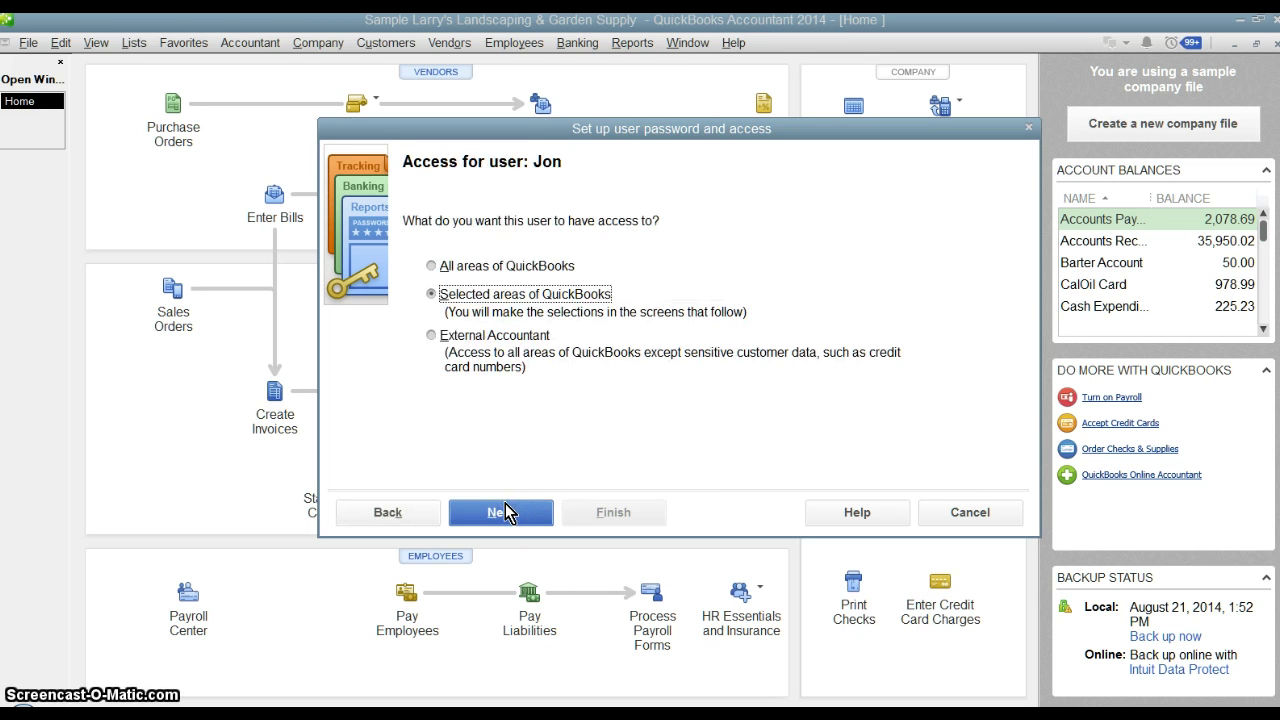
left_click(522, 436)
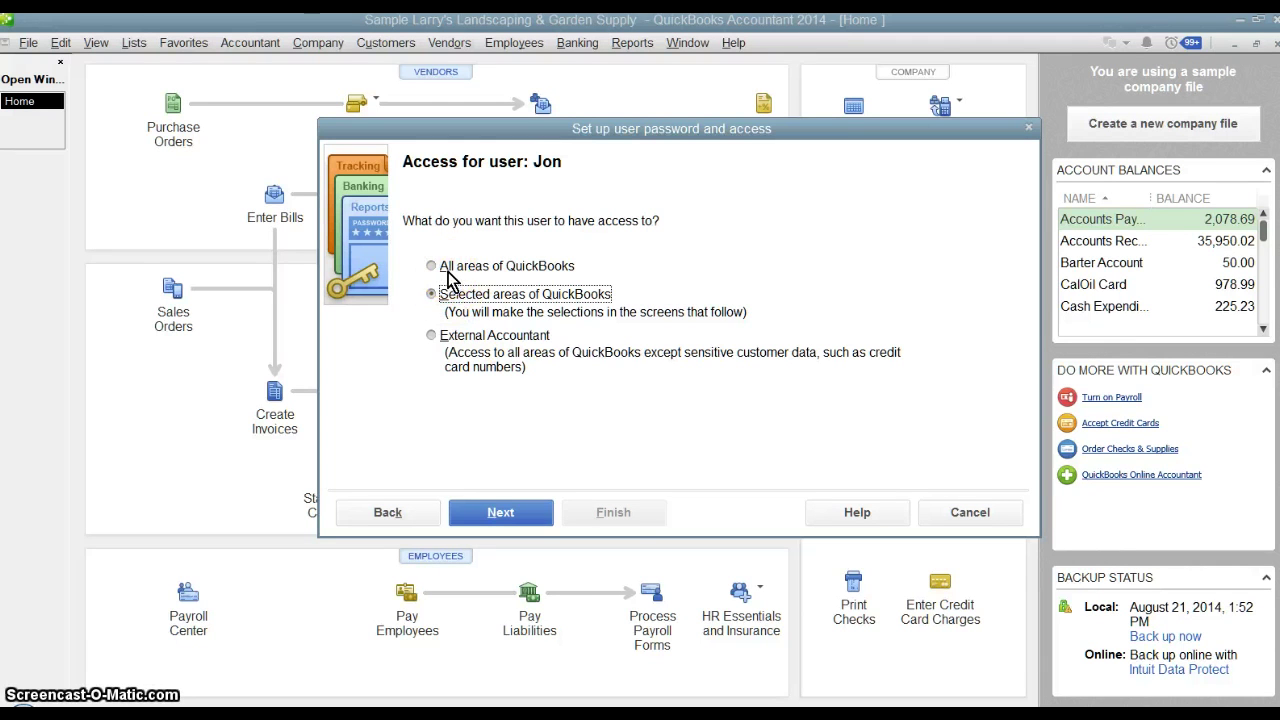
Step: Choose 'Selected areas of QuickBooks' instead of External Accountant access, and continue
left_click(467, 342)
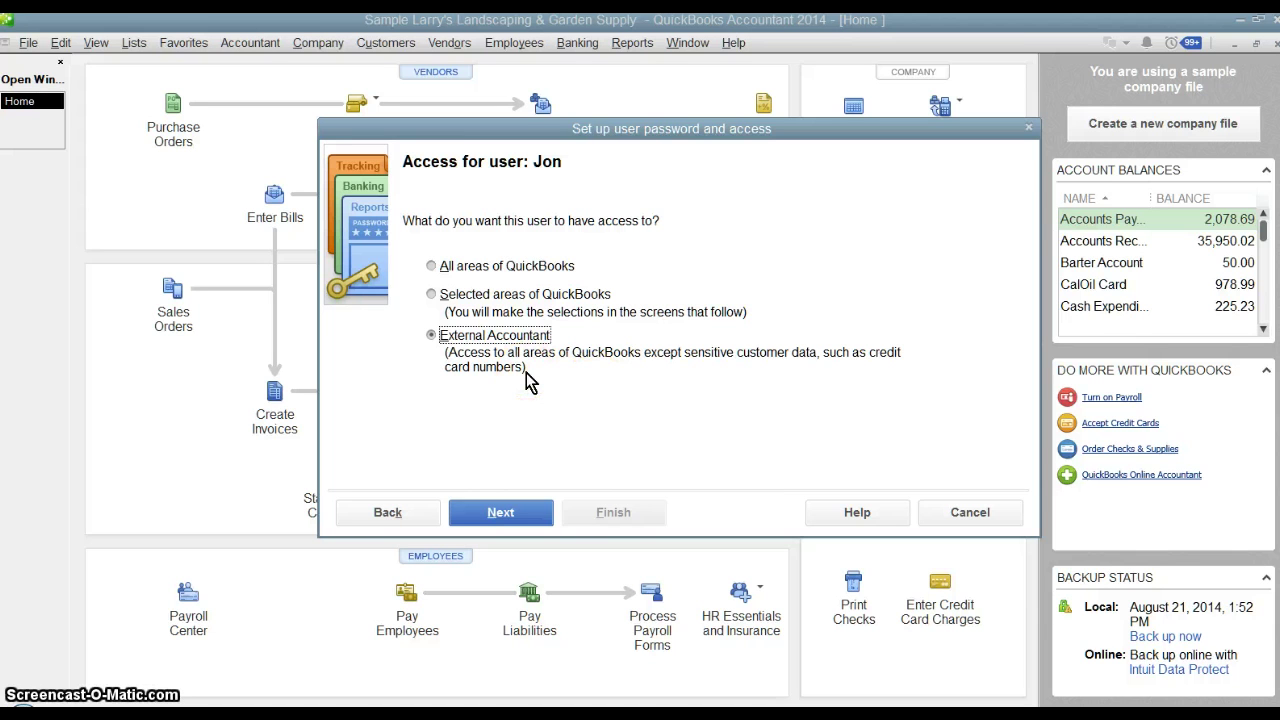
left_click(432, 294)
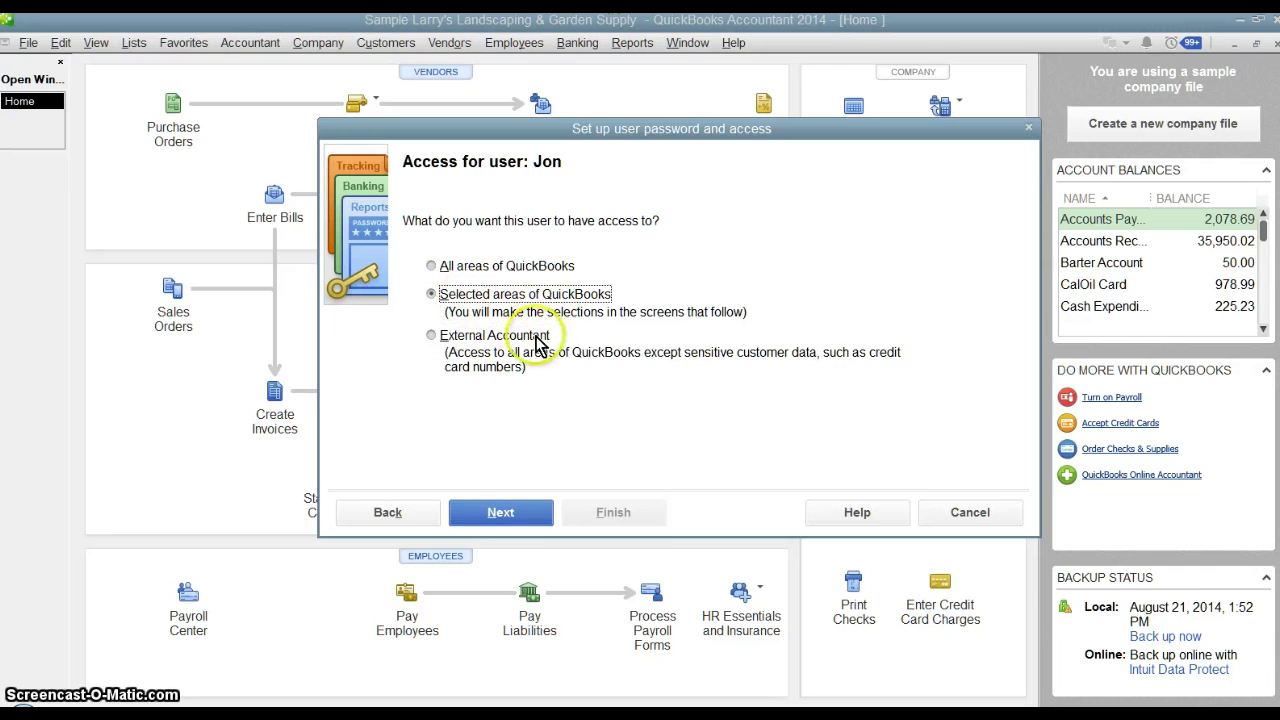
left_click(494, 514)
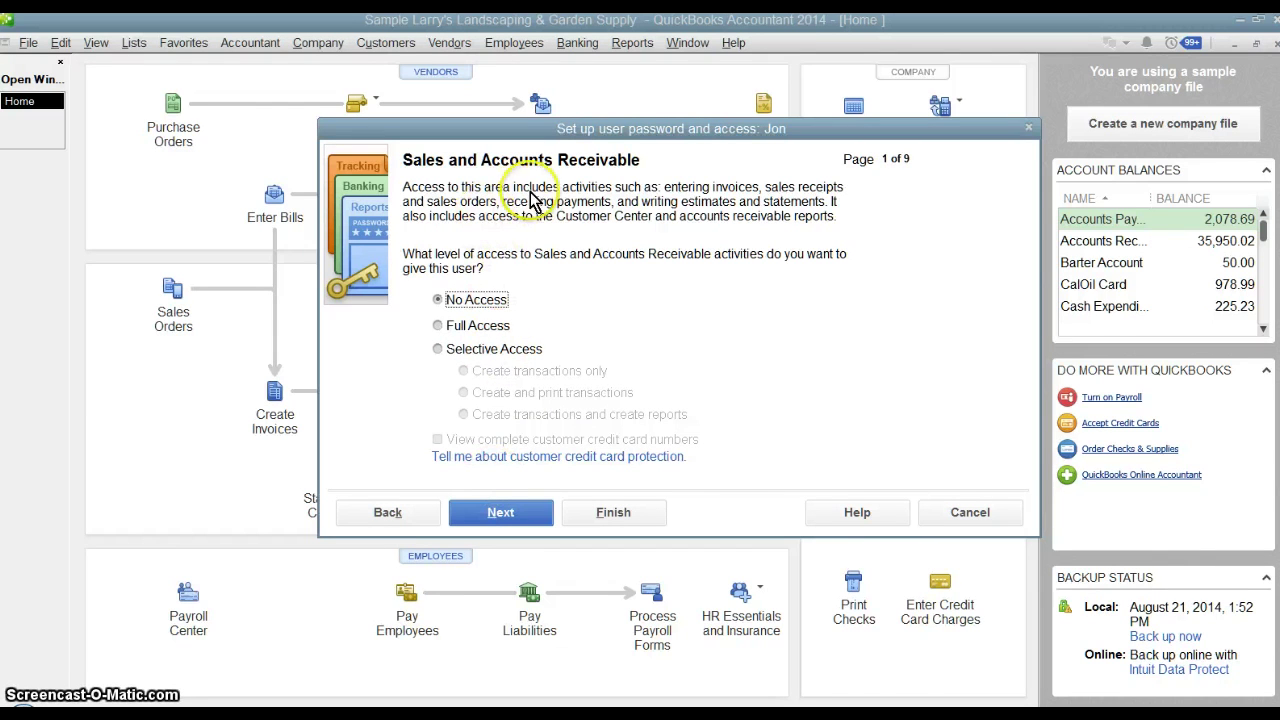
Step: Set Sales, Purchases, and Checking and Credit Cards to selective create-transactions-only access
left_click(508, 327)
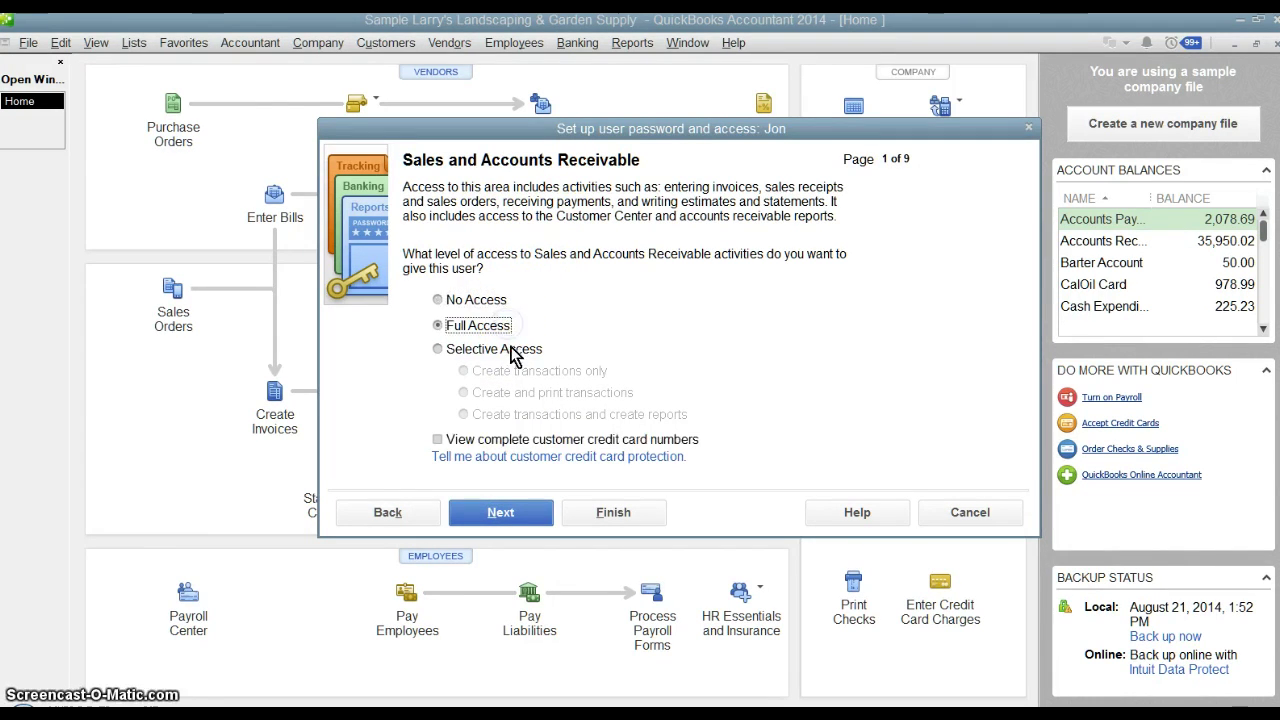
left_click(512, 348)
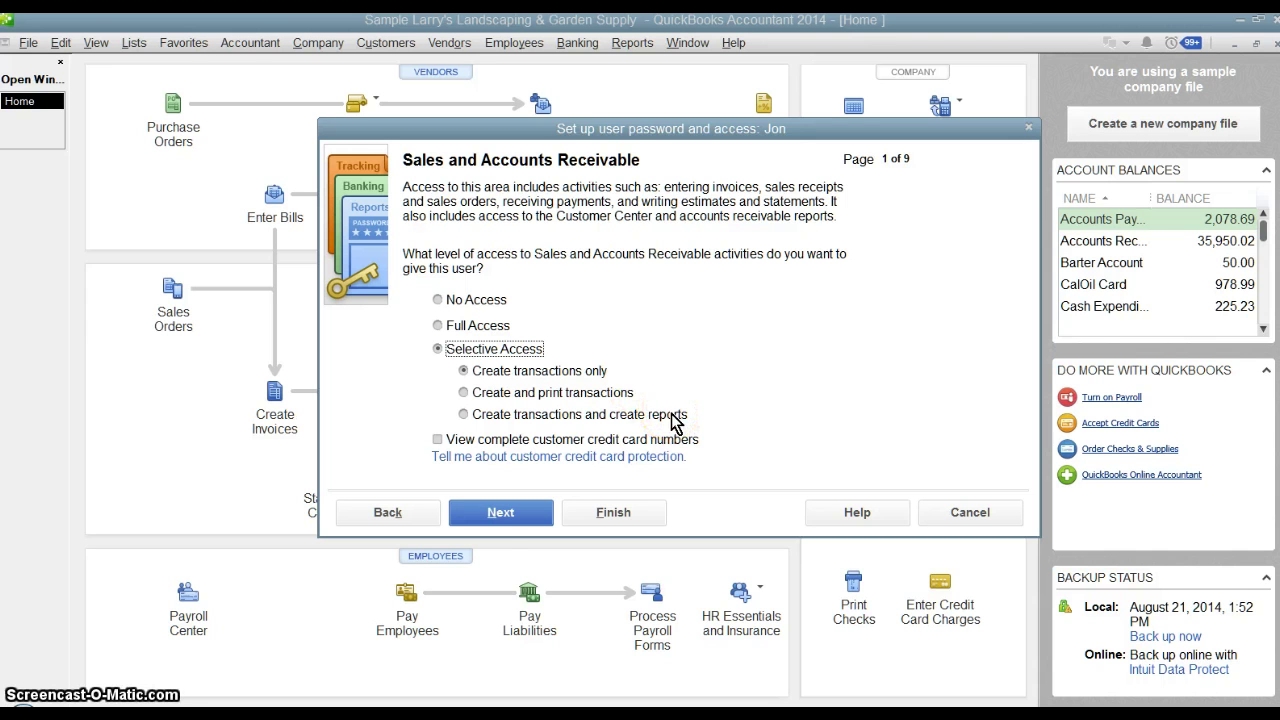
left_click(492, 518)
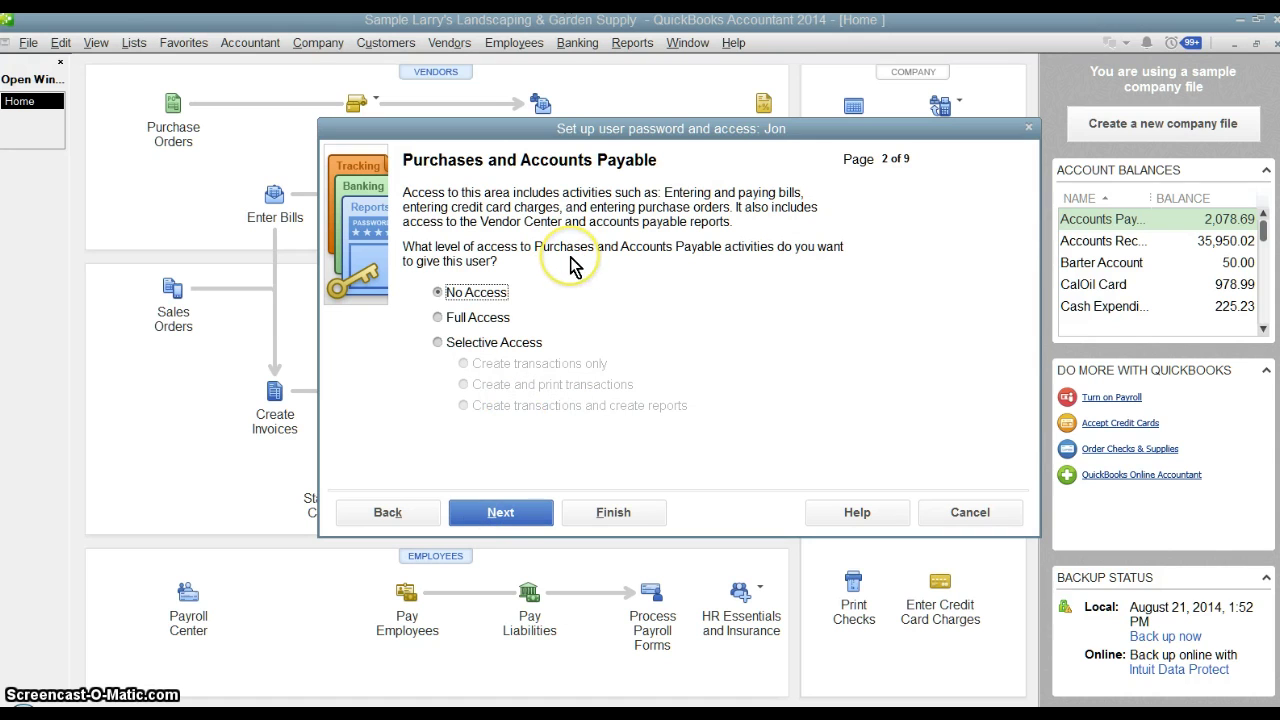
left_click(512, 342)
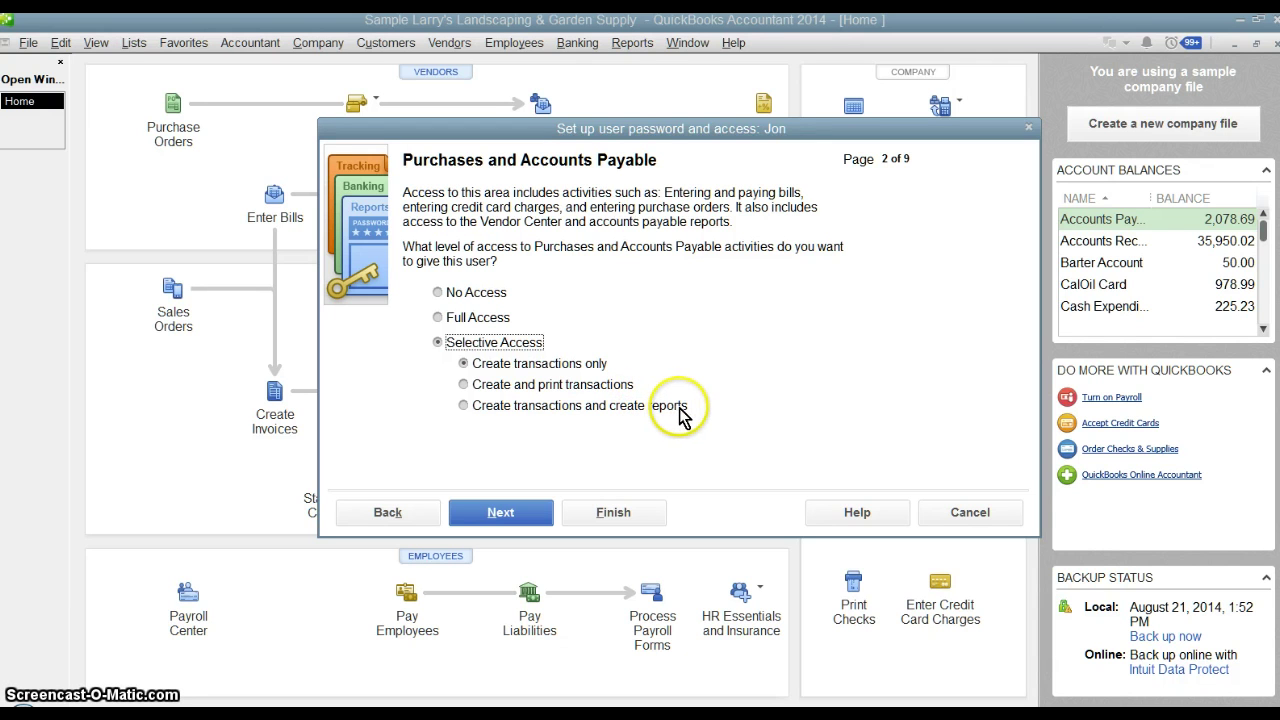
left_click(515, 515)
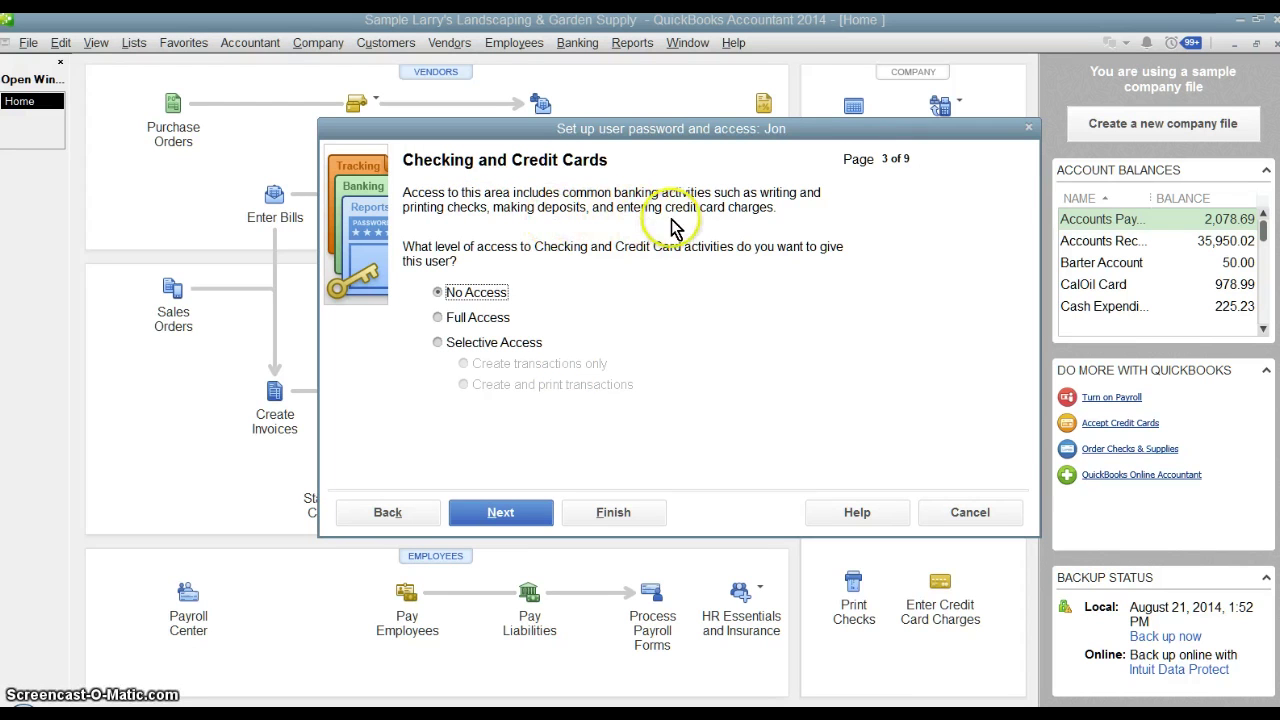
left_click(518, 342)
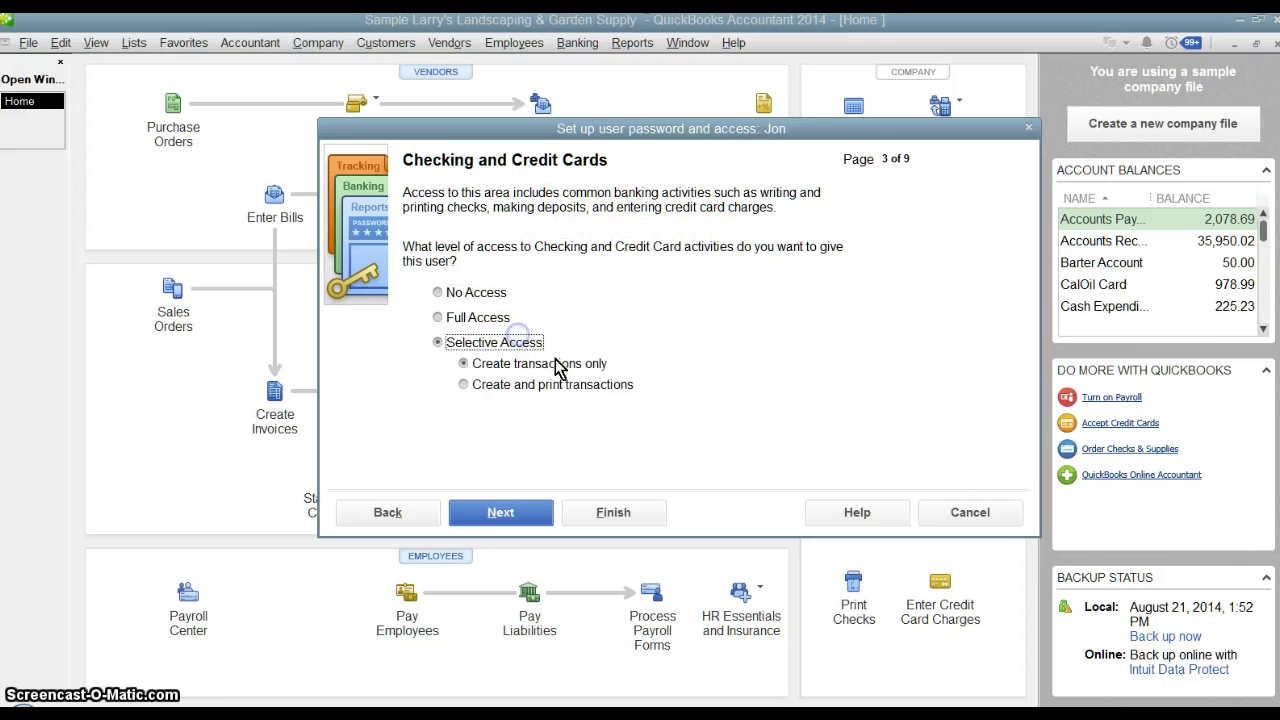
left_click(476, 516)
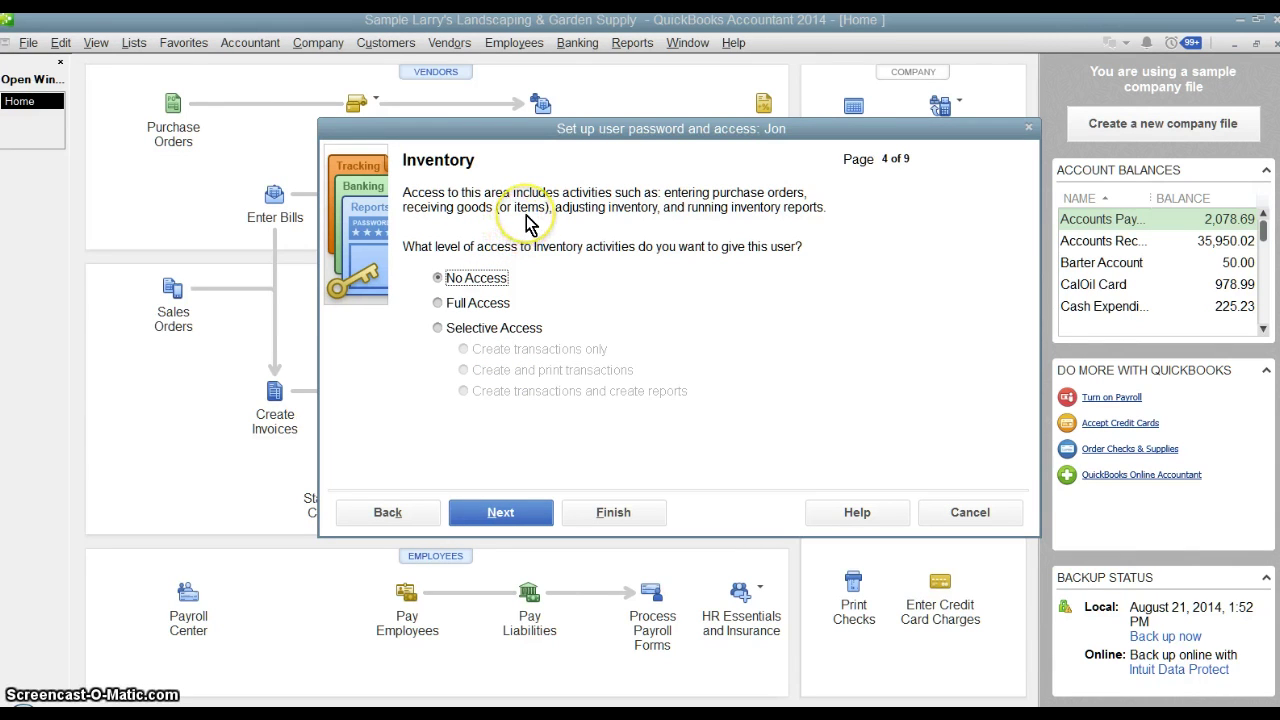
Step: Set Inventory, Payroll and Employees, and Sensitive Accounting Activities to selective create-only access
left_click(462, 328)
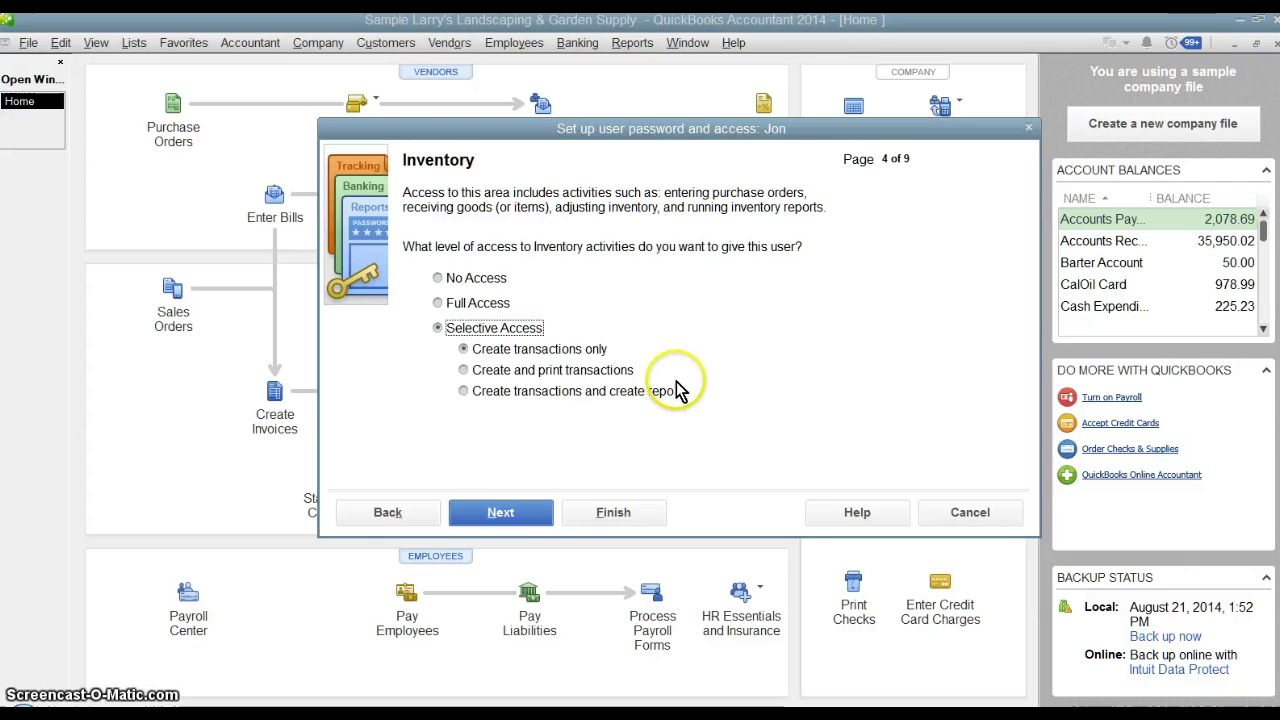
left_click(505, 516)
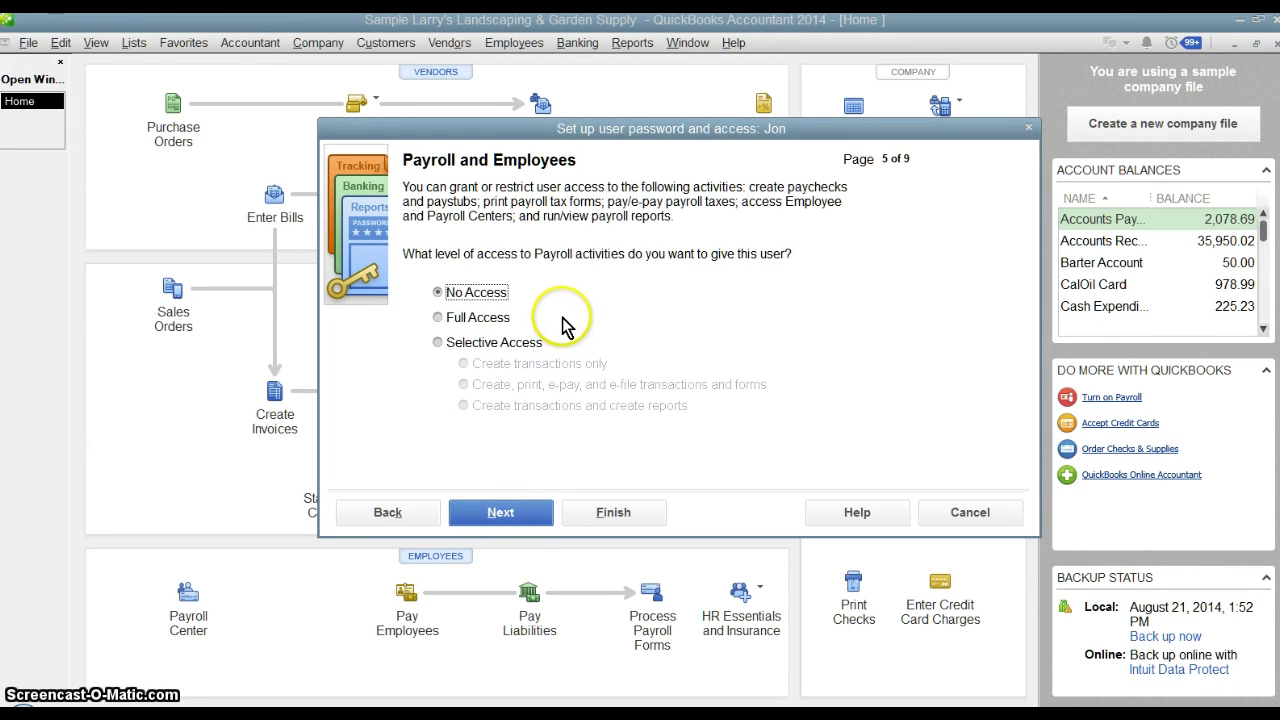
left_click(481, 345)
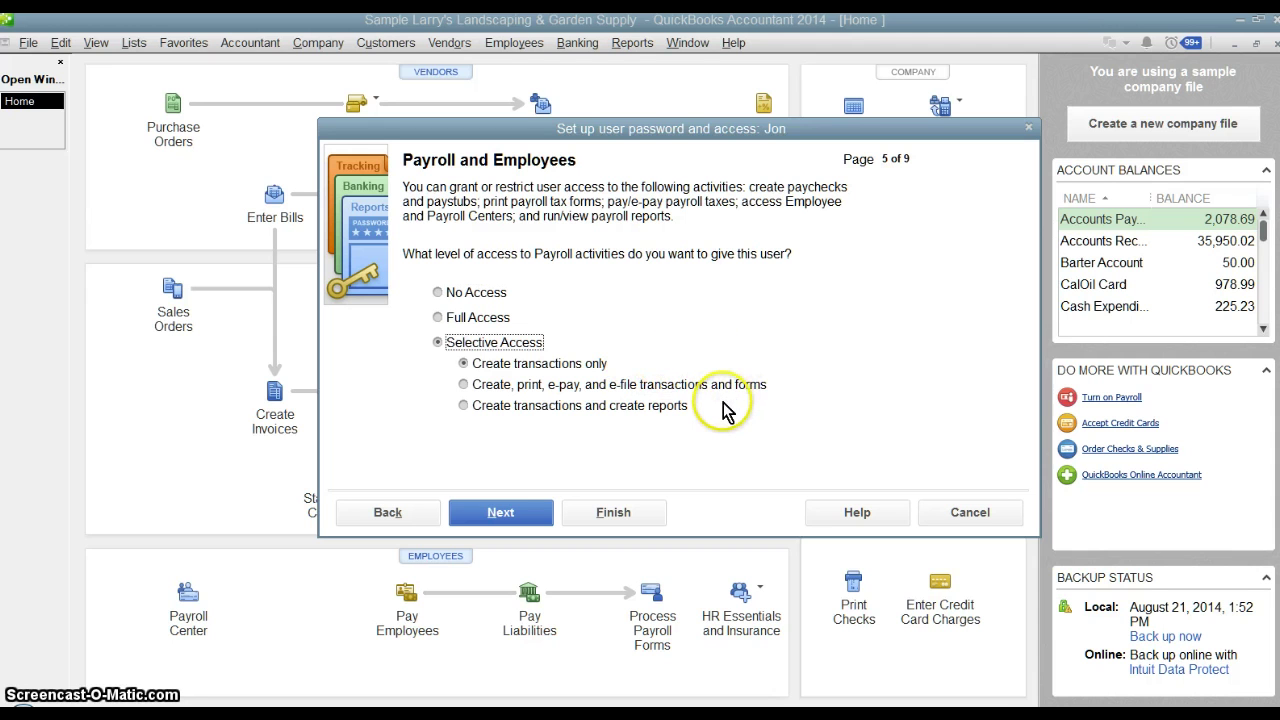
left_click(505, 517)
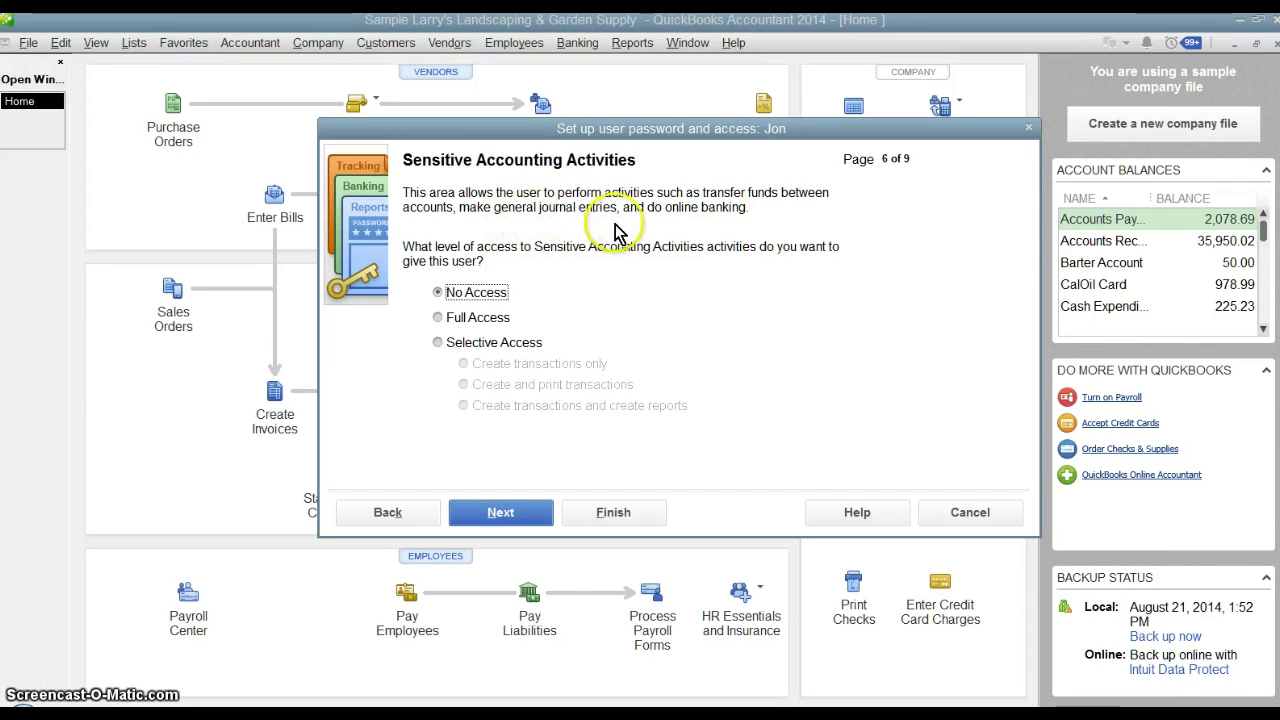
left_click(526, 343)
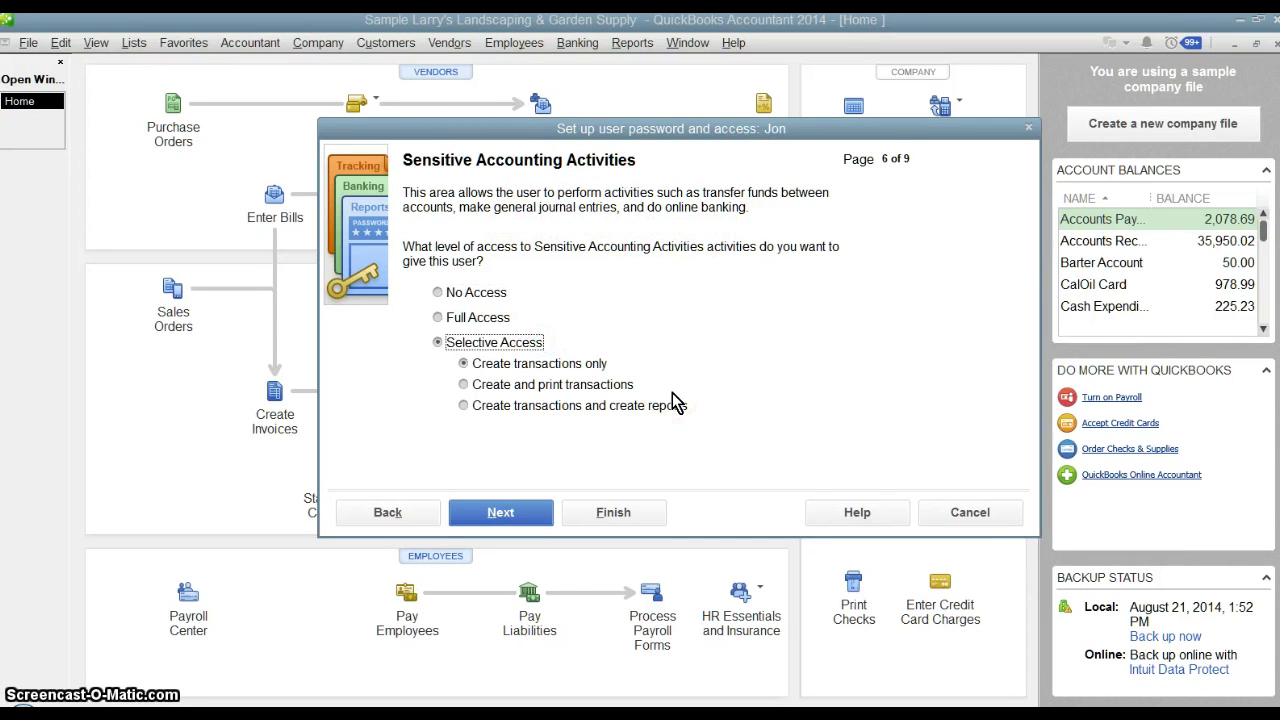
left_click(500, 515)
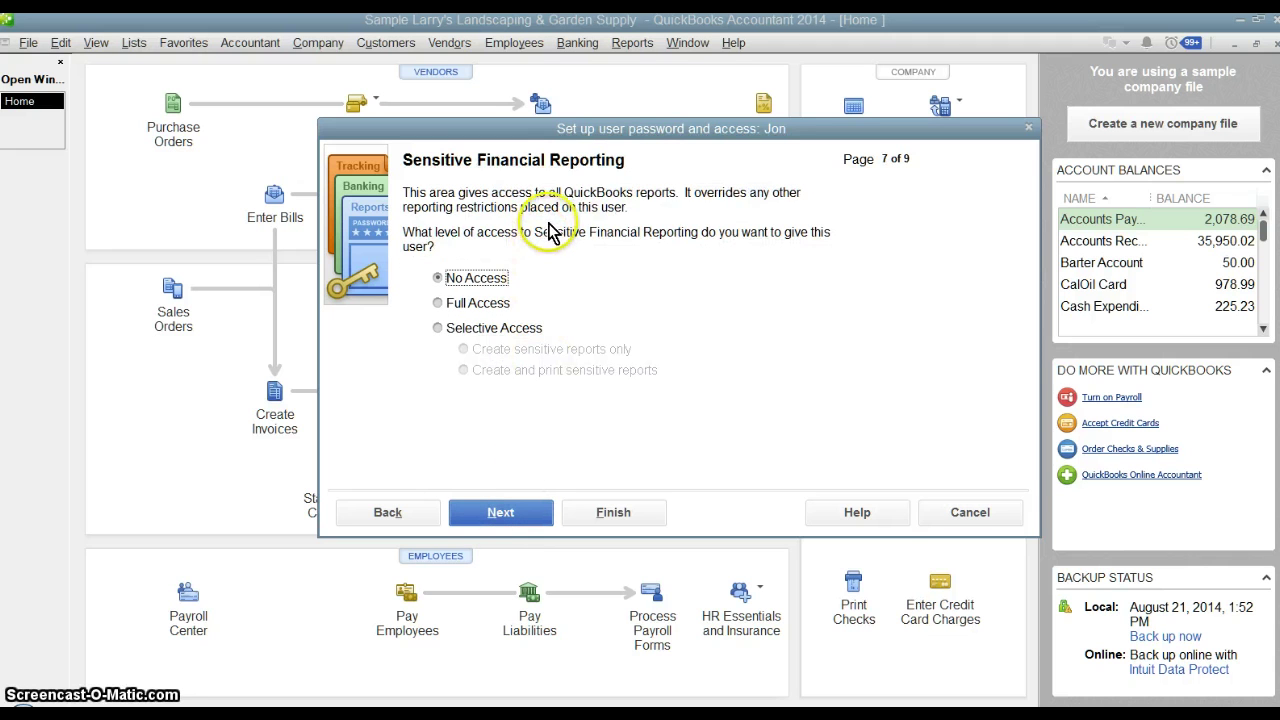
Step: Choose Selective Access (Create sensitive reports only) for Sensitive Financial Reporting and continue
left_click(516, 330)
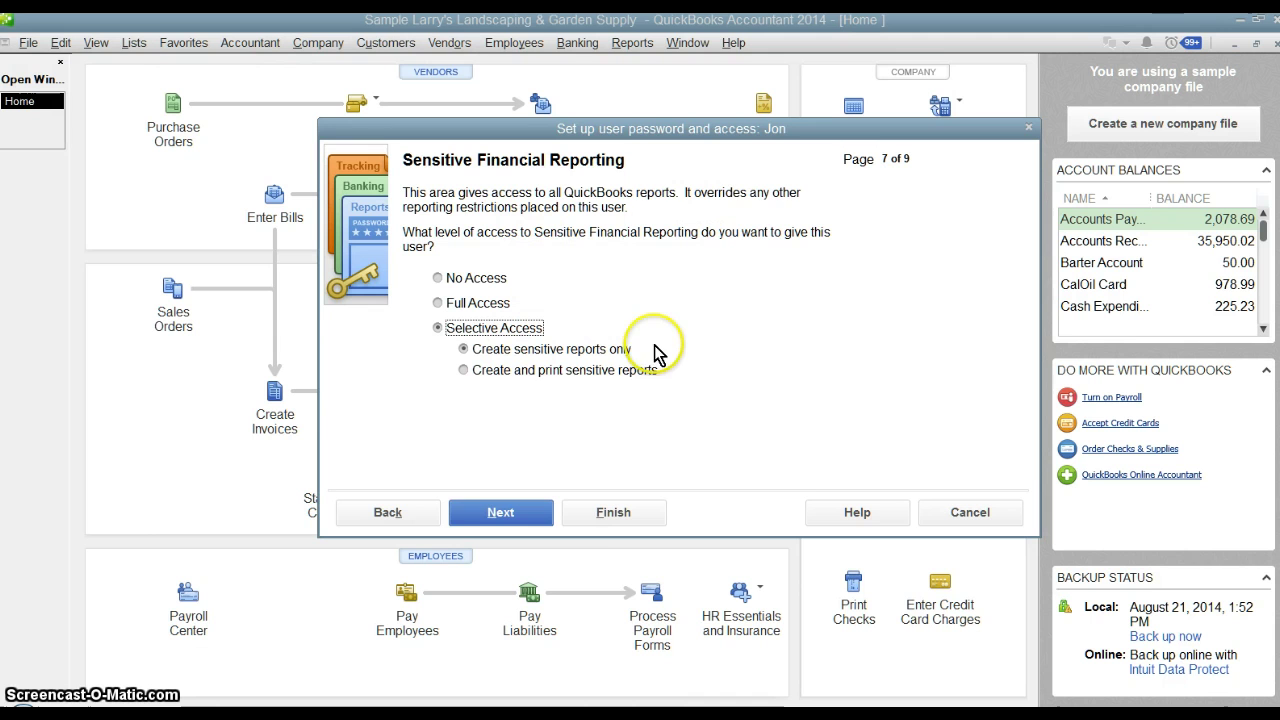
left_click(500, 514)
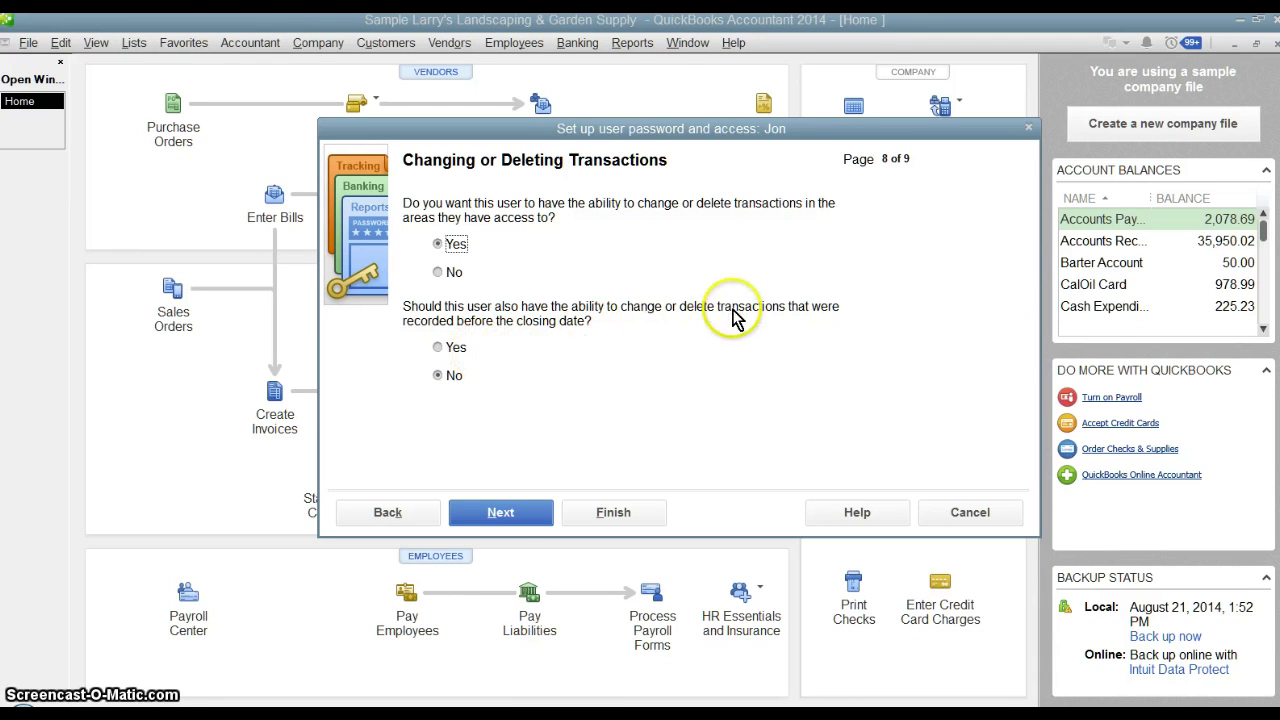
Step: Accept the transaction-change settings, review the access summary, finish, and dismiss the login warning
left_click(506, 511)
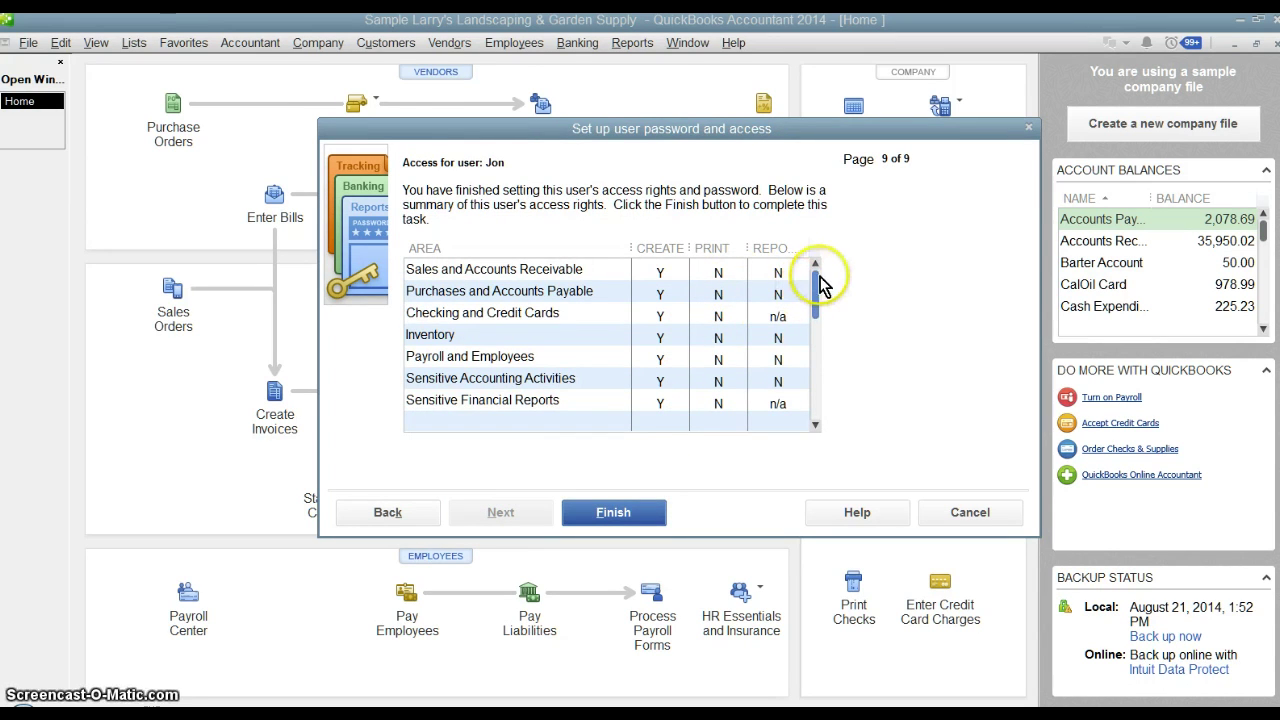
left_click_drag(820, 285, 820, 390)
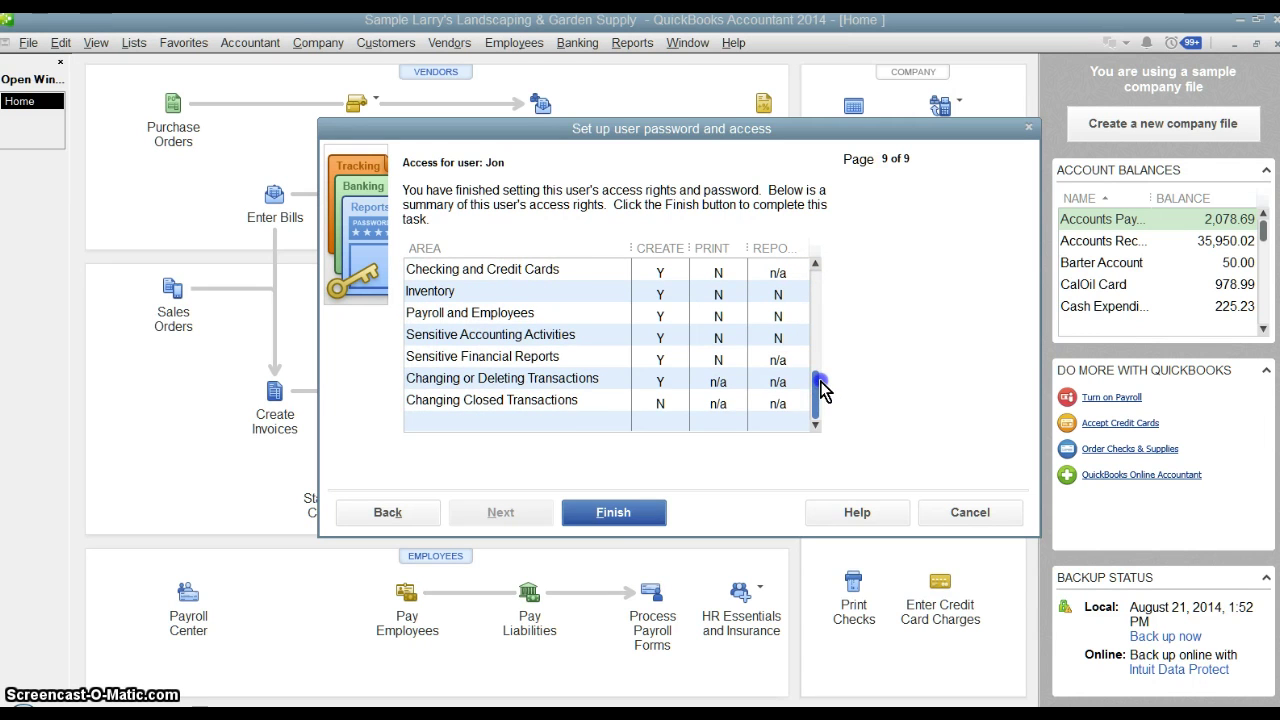
left_click(606, 508)
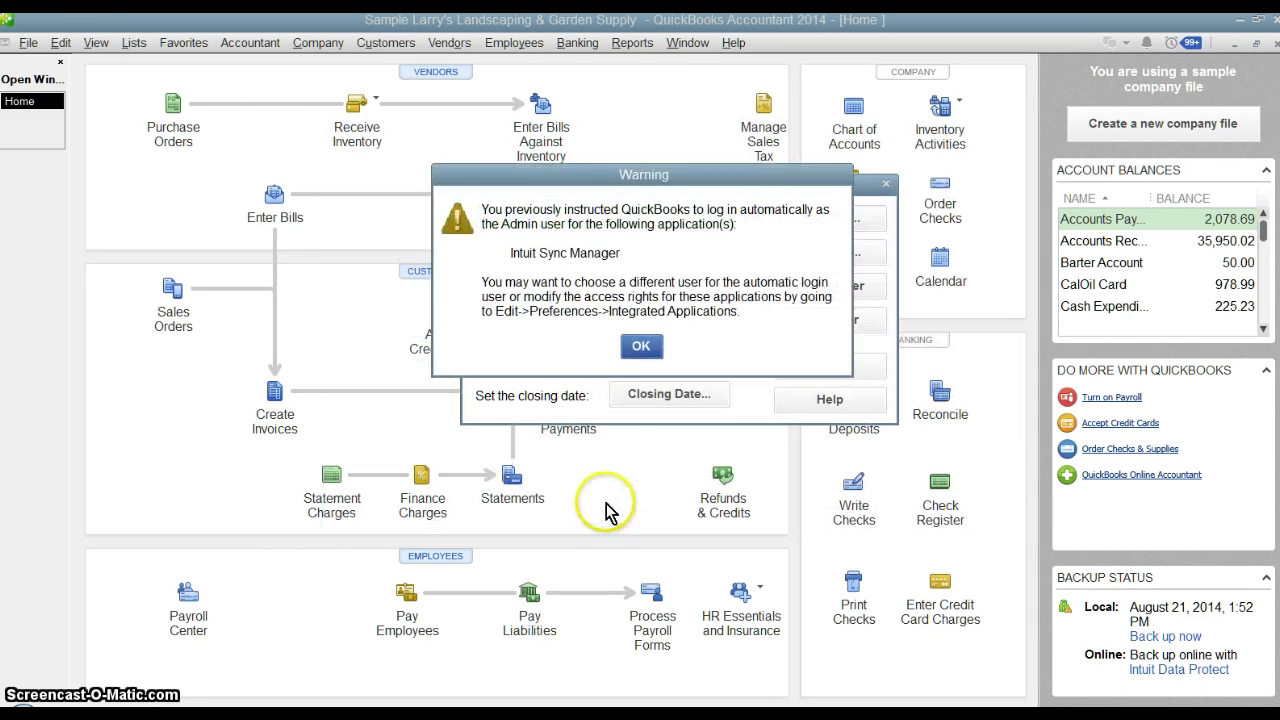
left_click(640, 345)
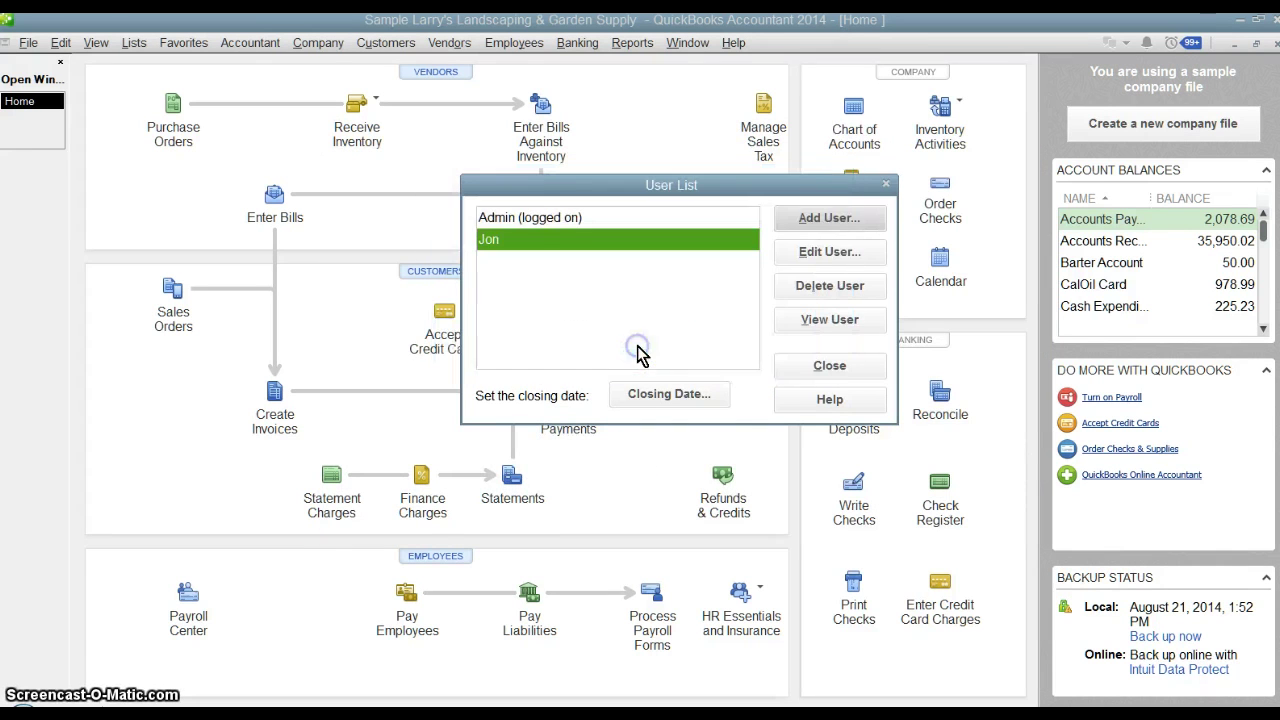
Step: Check the Admin and new user entries, then close the User List to return Home
left_click(543, 222)
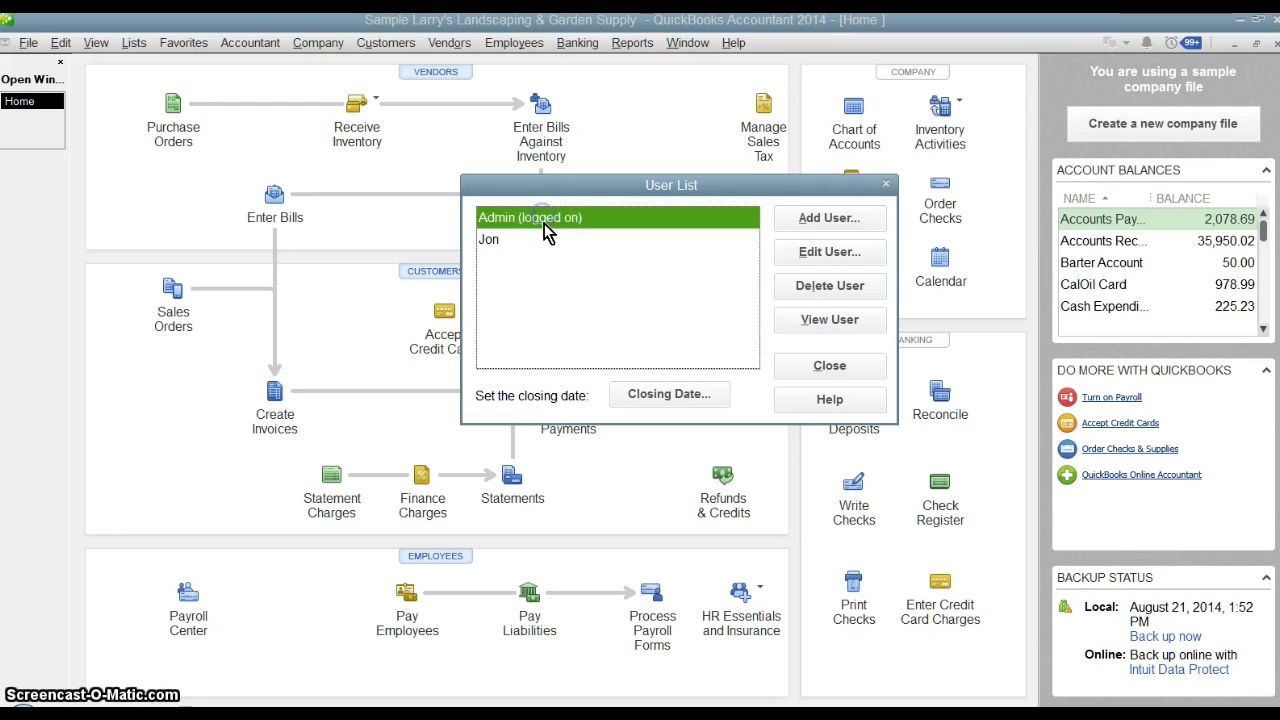
left_click(543, 240)
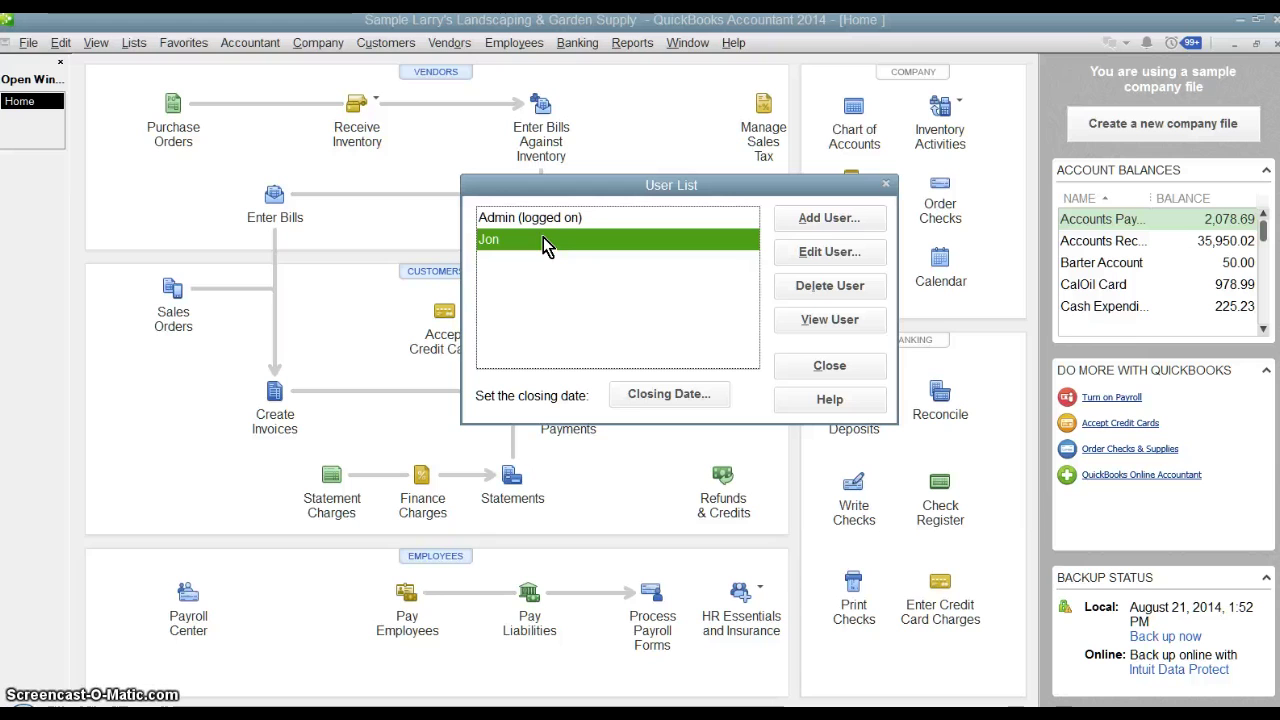
left_click(806, 368)
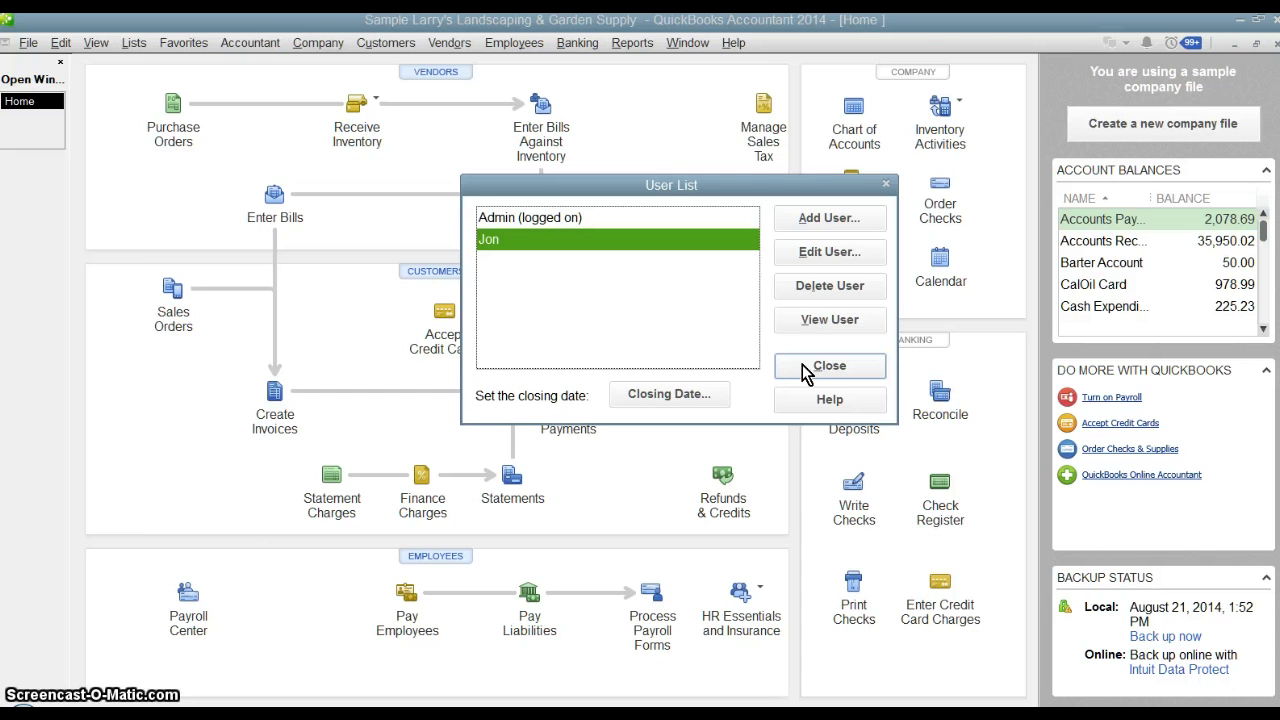
left_click(804, 366)
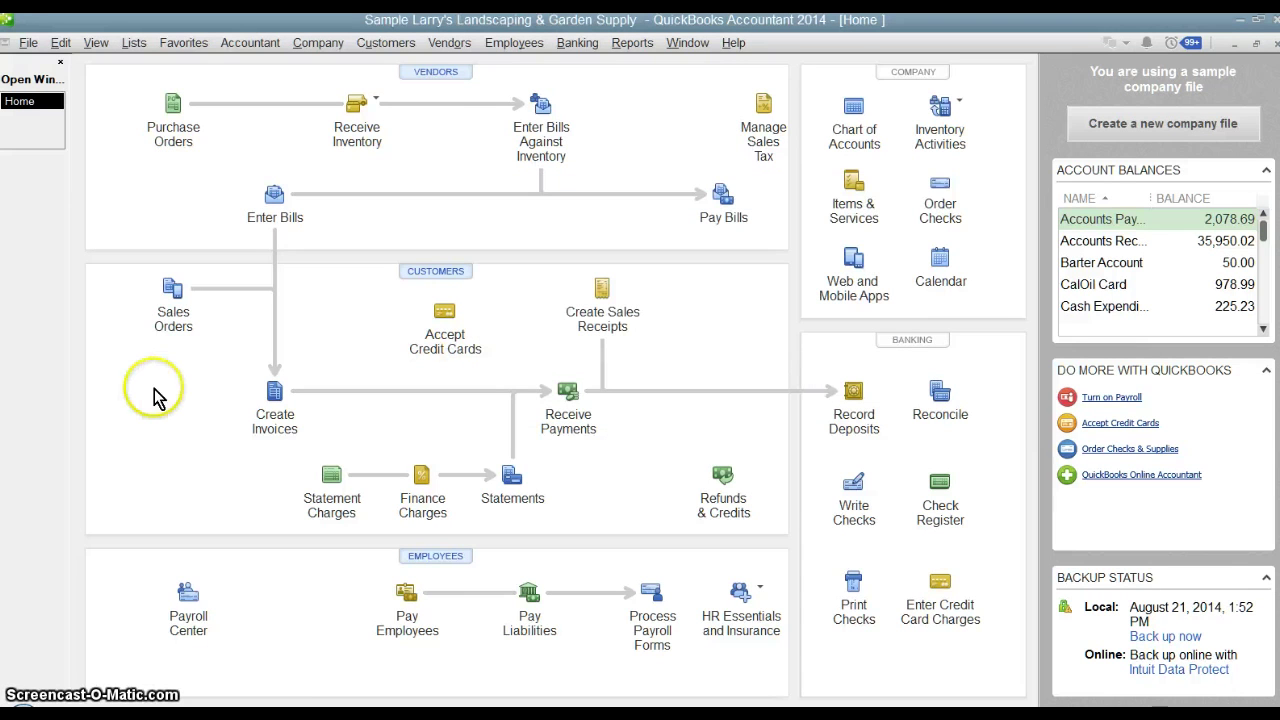